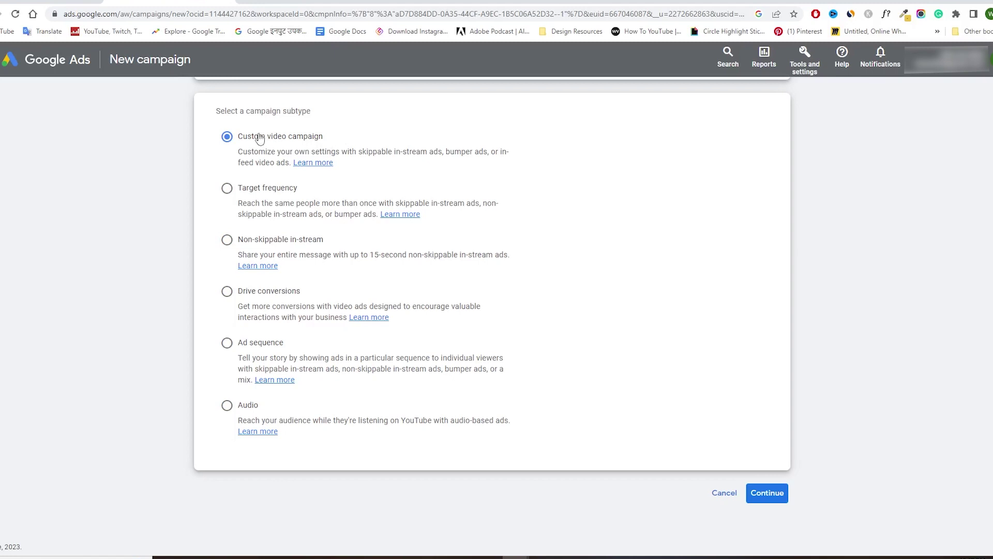
Continue with the custom video campaign subtype and name the campaign "testing".
{"action": "left_click", "coordinate": [768, 495]}
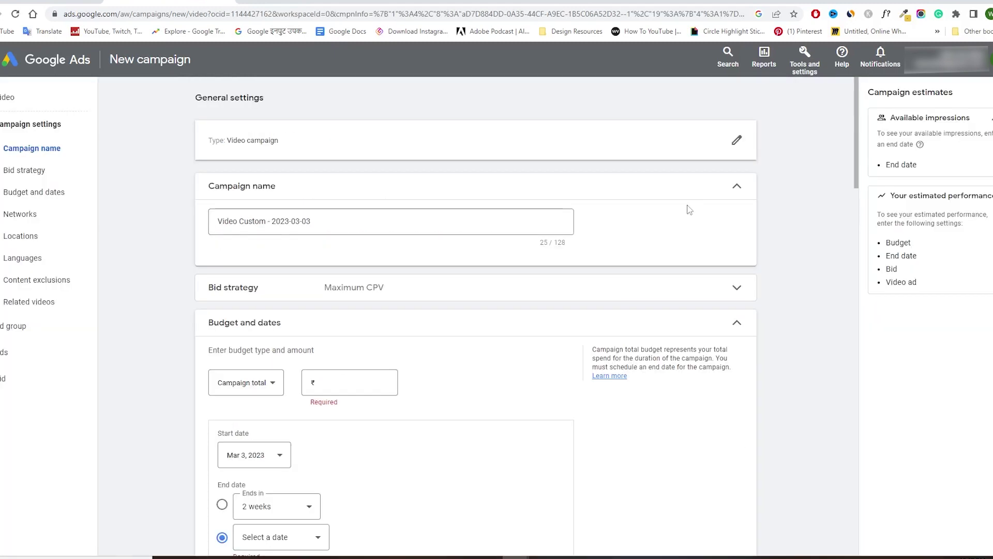
{"action": "triple_click", "coordinate": [453, 226]}
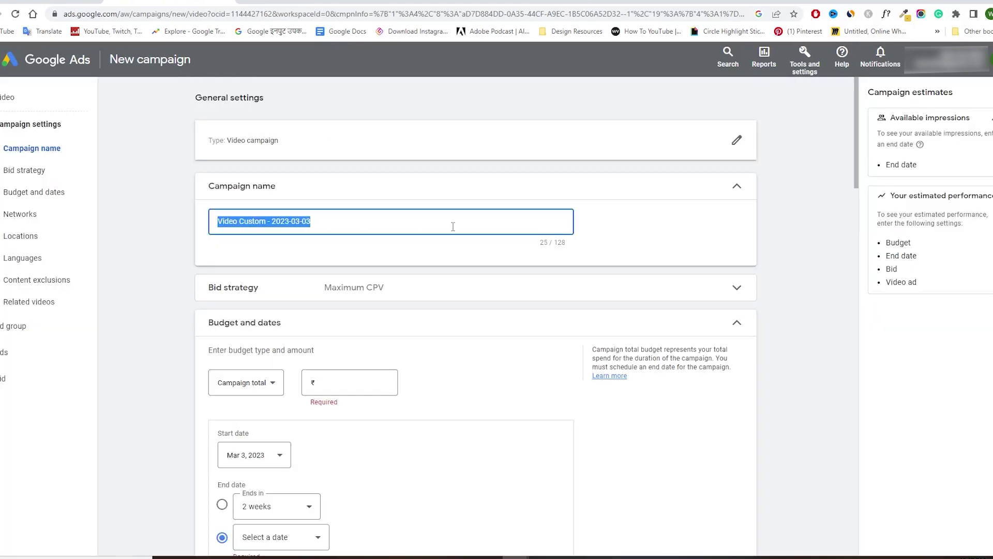
{"action": "type", "text": "testing"}
{"action": "left_click", "coordinate": [485, 248]}
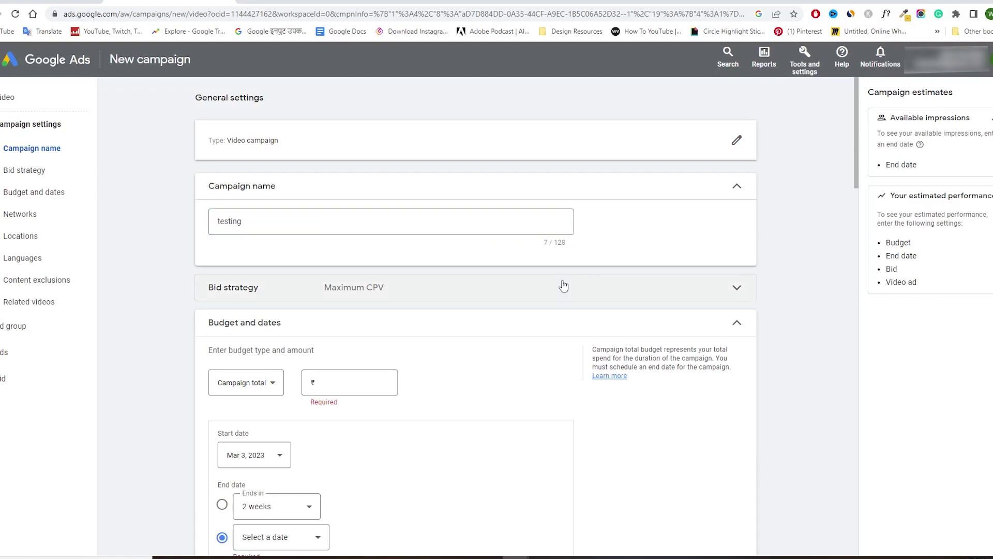
Try Target CPM as the campaign's bid strategy, and return it to Maximum CPV.
{"action": "left_click", "coordinate": [419, 288]}
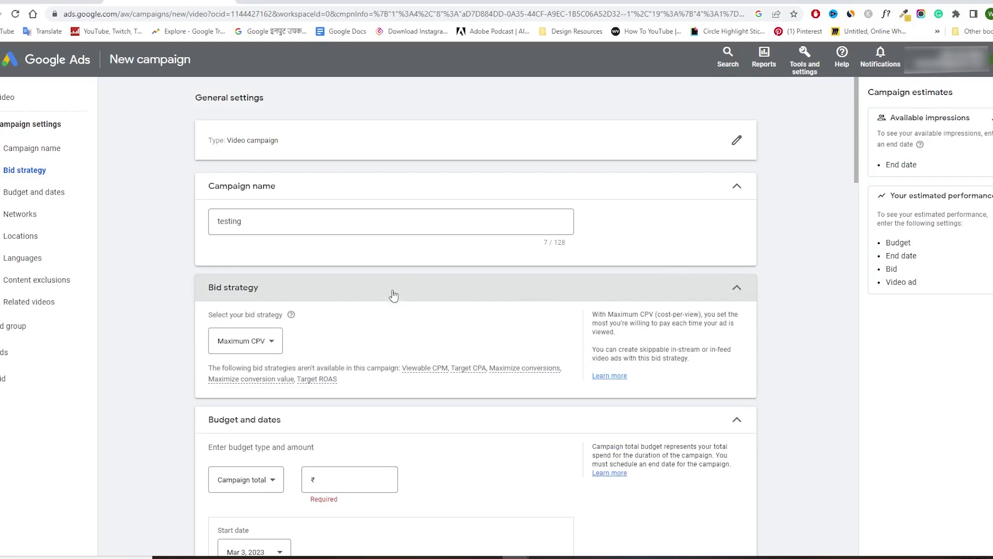
{"action": "left_click", "coordinate": [275, 349]}
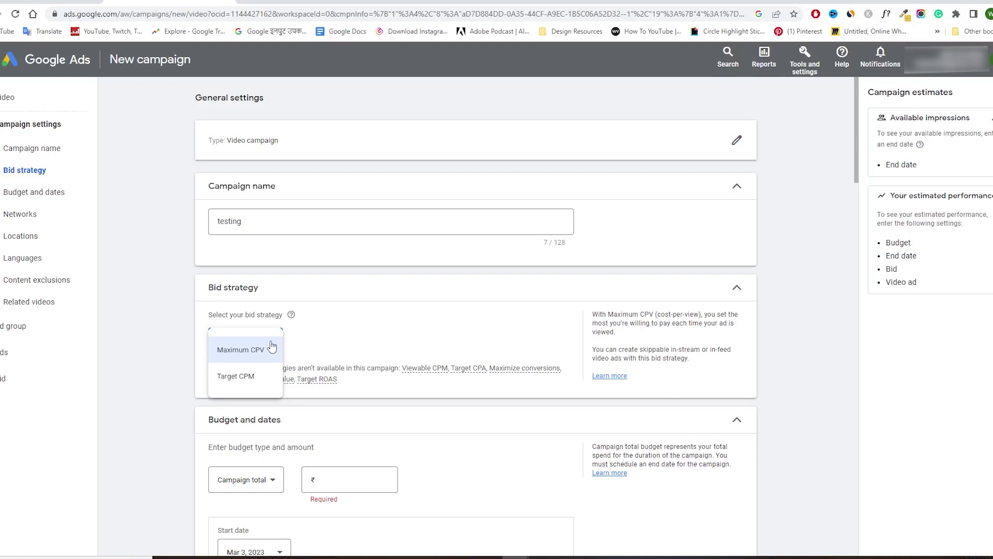
{"action": "left_click", "coordinate": [252, 378]}
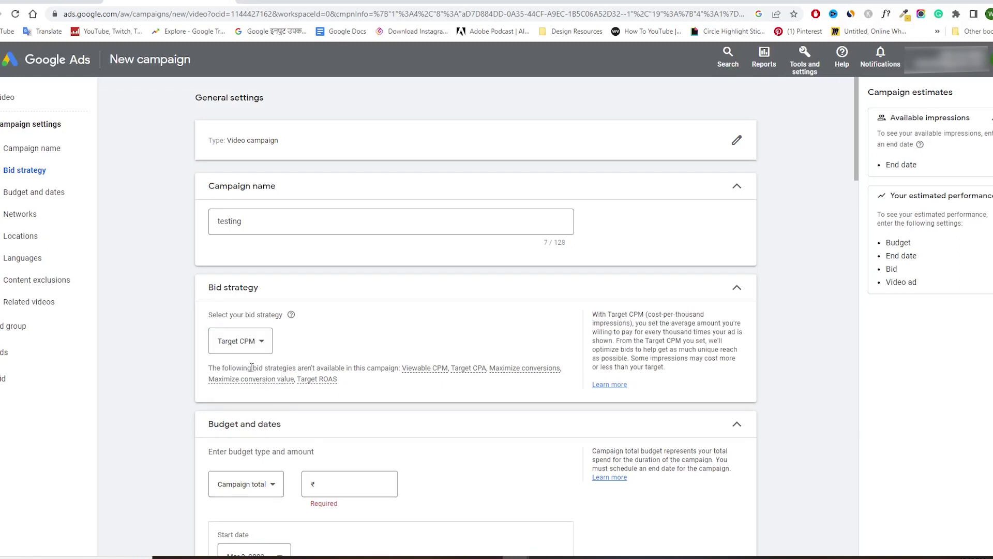
{"action": "key", "text": "Up"}
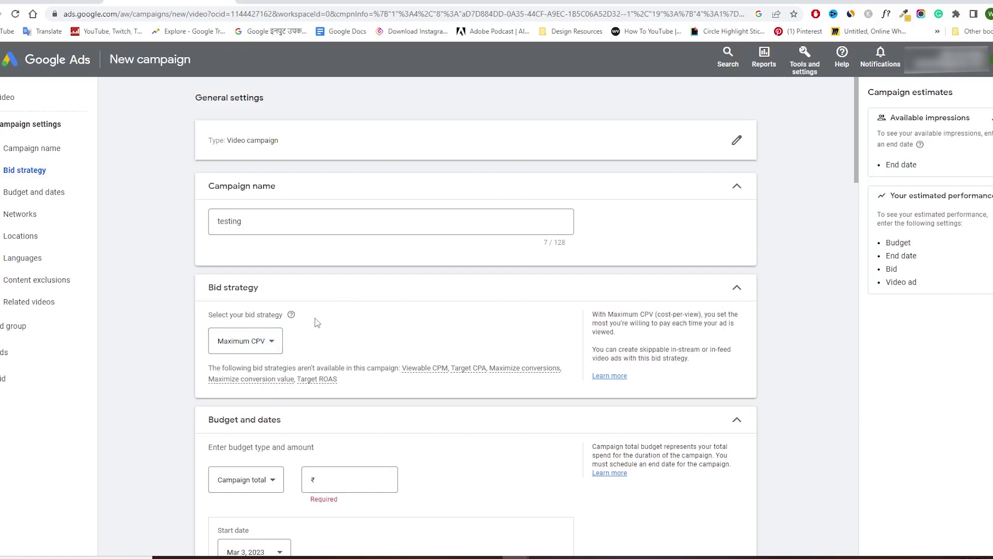
{"action": "left_click", "coordinate": [348, 294]}
Set the campaign budget to a daily amount of ₹1,000.
{"action": "left_click", "coordinate": [333, 392]}
{"action": "type", "text": "1000"}
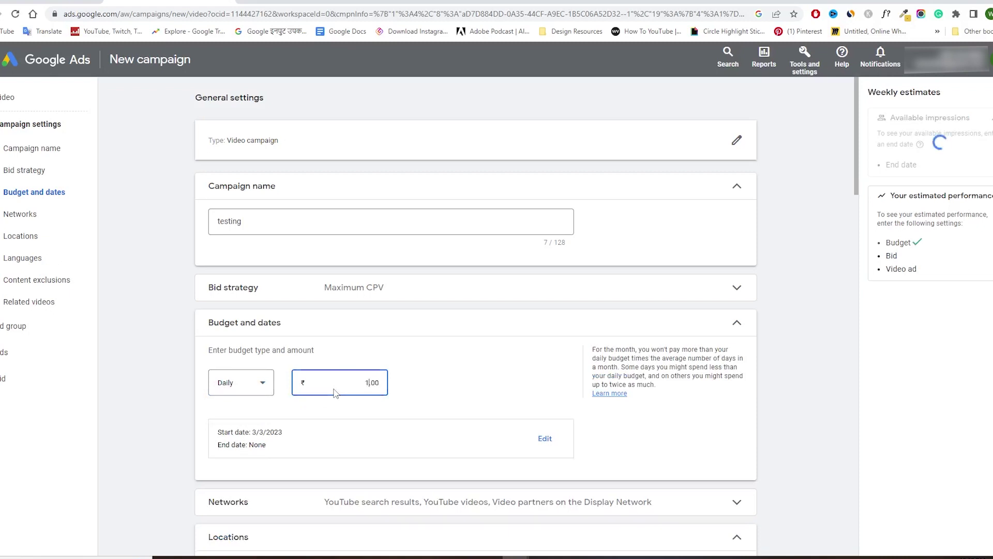
Try Mar 15, 2023 as the campaign's end date, and return the end date to None.
{"action": "left_click", "coordinate": [544, 438]}
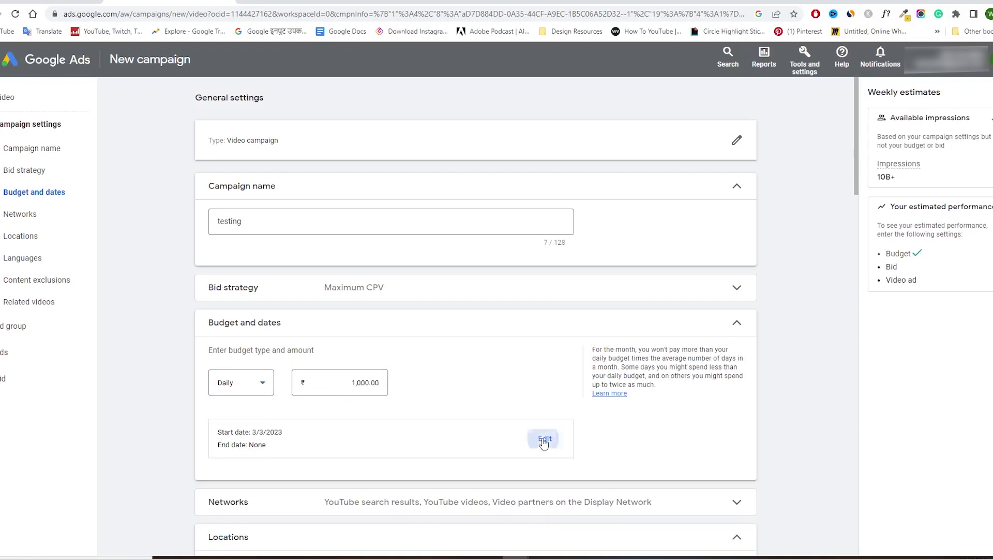
{"action": "scroll", "coordinate": [525, 441], "scroll_direction": "down", "scroll_amount": 3}
{"action": "left_click", "coordinate": [266, 360]}
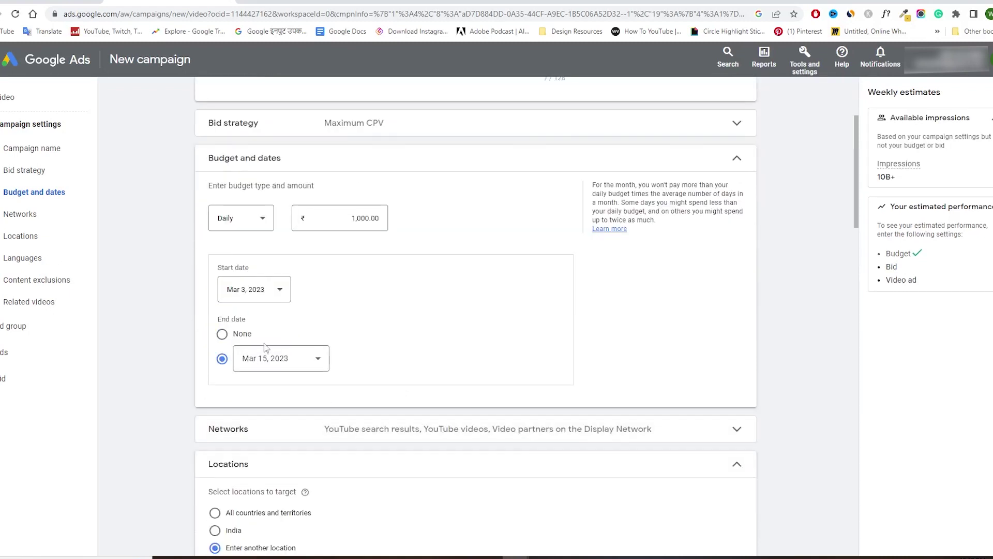
{"action": "left_click", "coordinate": [222, 335]}
Exclude video partners on the Display Network from the campaign's networks.
{"action": "scroll", "coordinate": [380, 382], "scroll_direction": "down", "scroll_amount": 1}
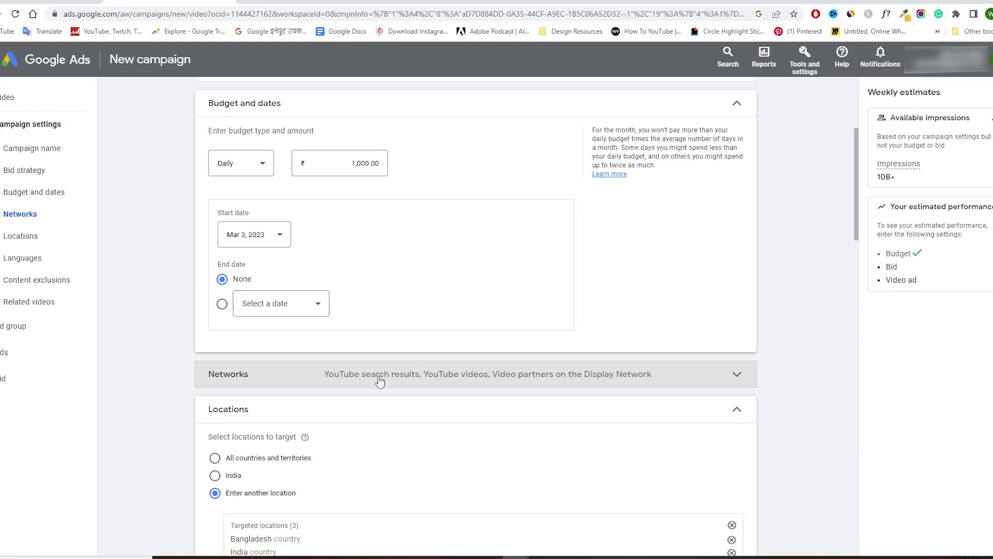
{"action": "left_click", "coordinate": [379, 381]}
{"action": "scroll", "coordinate": [380, 381], "scroll_direction": "down", "scroll_amount": 2}
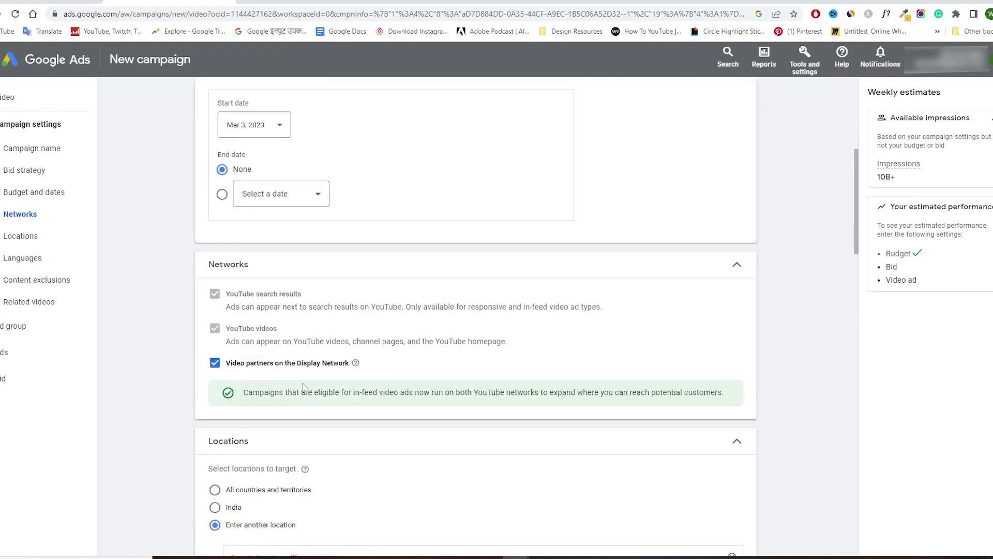
{"action": "left_click", "coordinate": [215, 363]}
Target the countries India, Pakistan, Bangladesh and Nepal as the campaign's locations.
{"action": "left_click", "coordinate": [341, 475]}
{"action": "type", "text": "india"}
{"action": "key", "text": "Return"}
{"action": "type", "text": "pakis"}
{"action": "key", "text": "Return"}
{"action": "type", "text": "ba"}
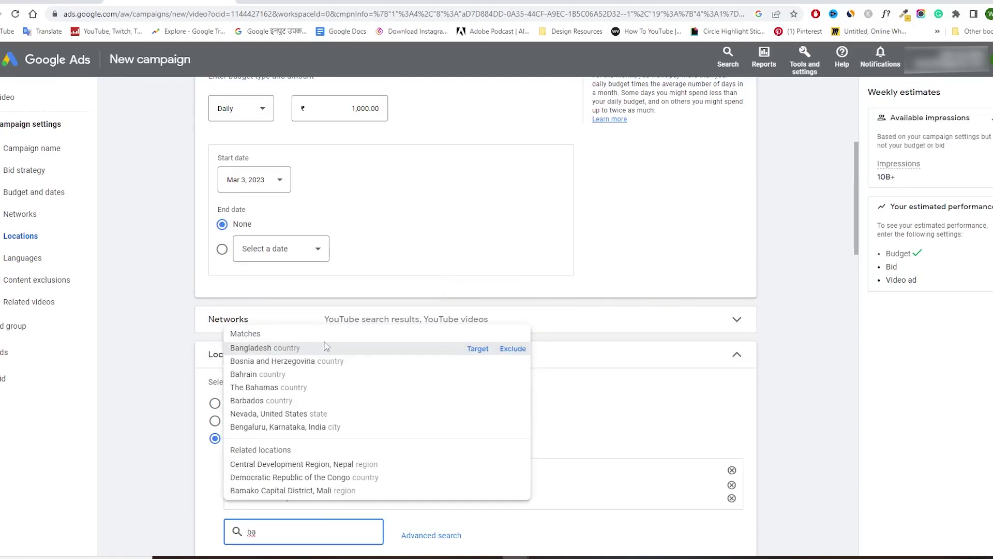
{"action": "left_click", "coordinate": [474, 349]}
{"action": "type", "text": "nep"}
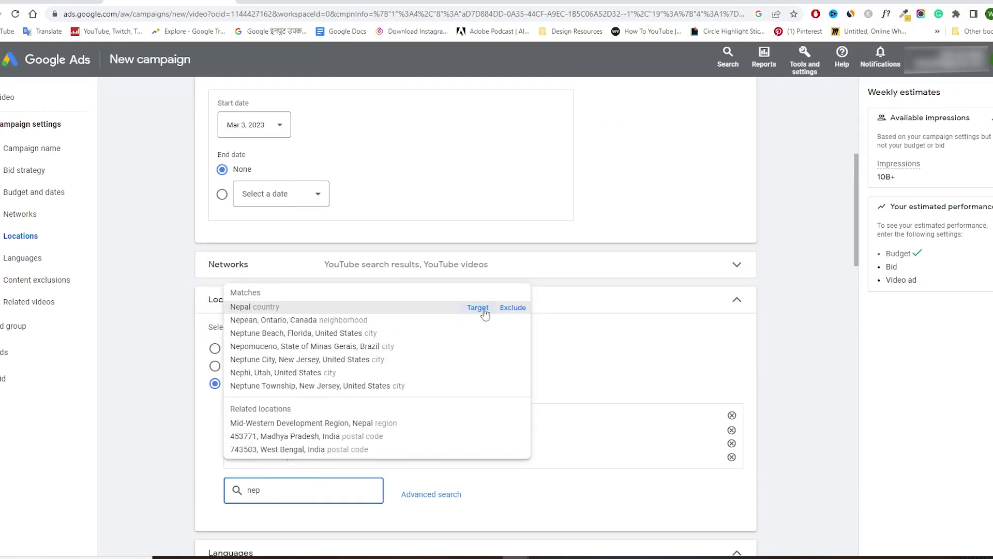
{"action": "left_click", "coordinate": [477, 307]}
Set English as the language the campaign's customers speak.
{"action": "scroll", "coordinate": [694, 350], "scroll_direction": "down", "scroll_amount": 4}
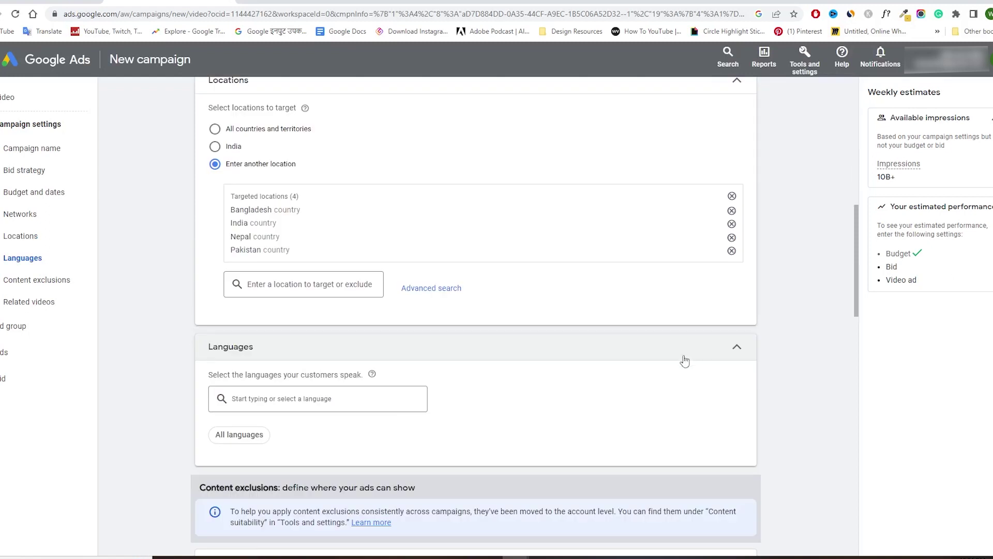
{"action": "left_click", "coordinate": [369, 401]}
{"action": "type", "text": "e"}
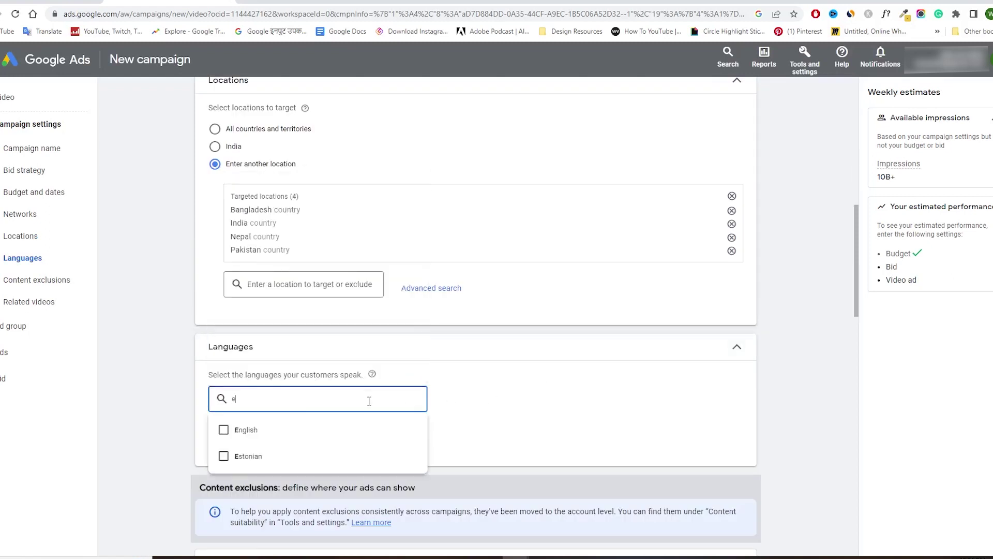
{"action": "type", "text": "nglish"}
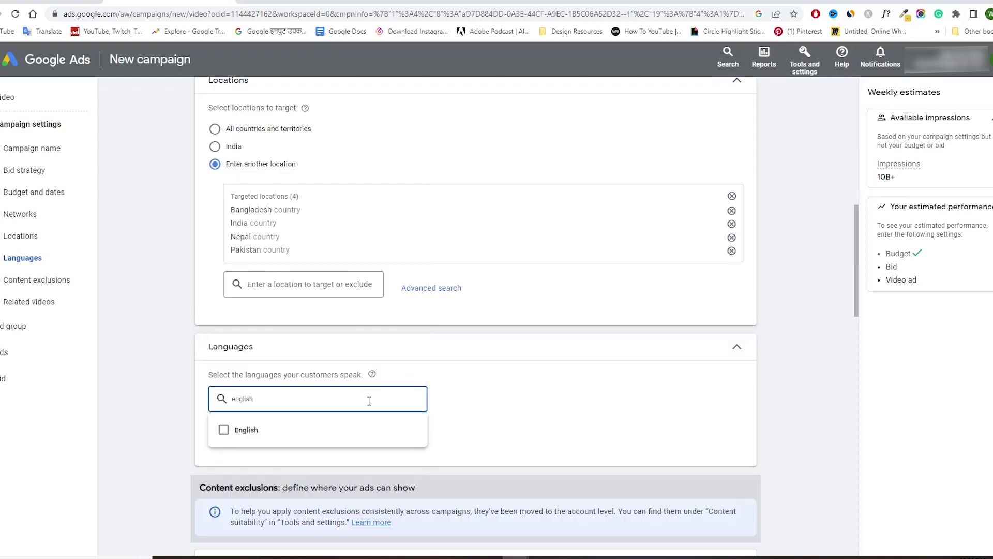
{"action": "left_click", "coordinate": [362, 426]}
{"action": "left_click", "coordinate": [509, 401]}
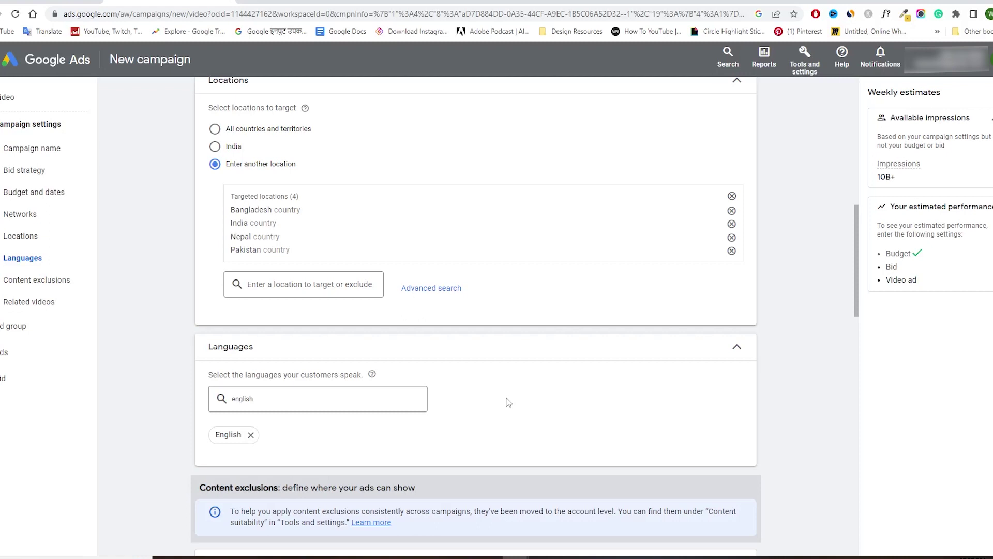
Review the ad group's demographic targeting options for gender, age, parental status and household income.
{"action": "scroll", "coordinate": [508, 402], "scroll_direction": "down", "scroll_amount": 2}
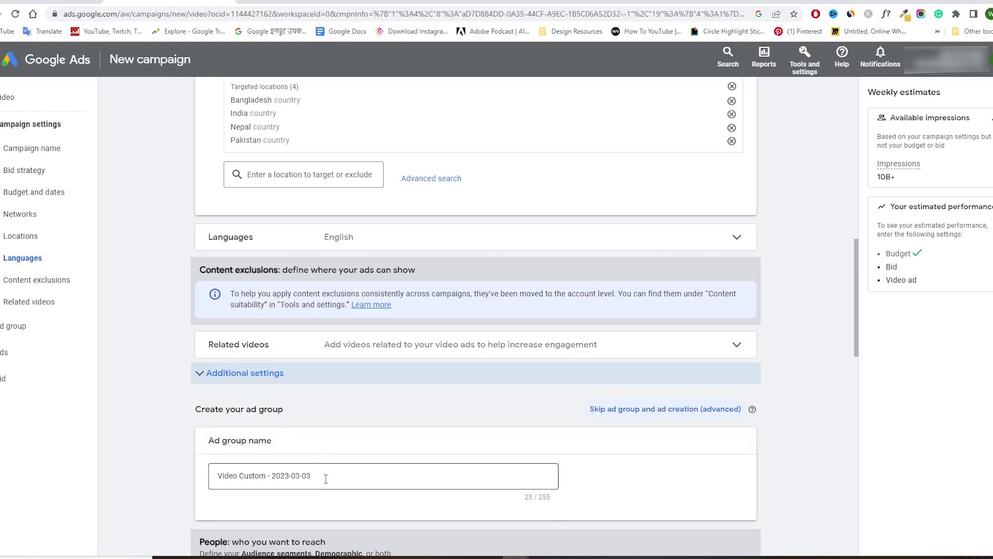
{"action": "scroll", "coordinate": [326, 479], "scroll_direction": "down", "scroll_amount": 3}
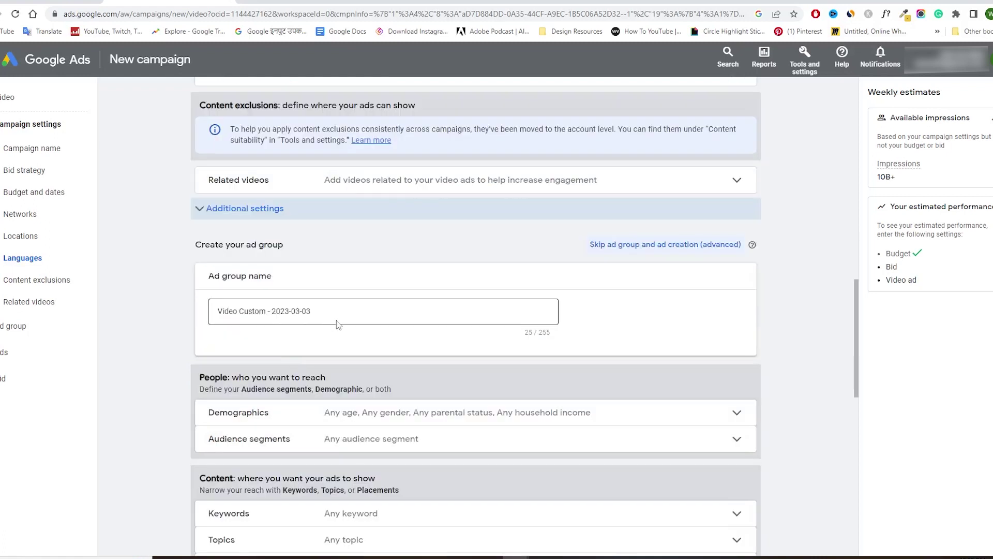
{"action": "scroll", "coordinate": [349, 315], "scroll_direction": "down", "scroll_amount": 2}
{"action": "left_click", "coordinate": [356, 314]}
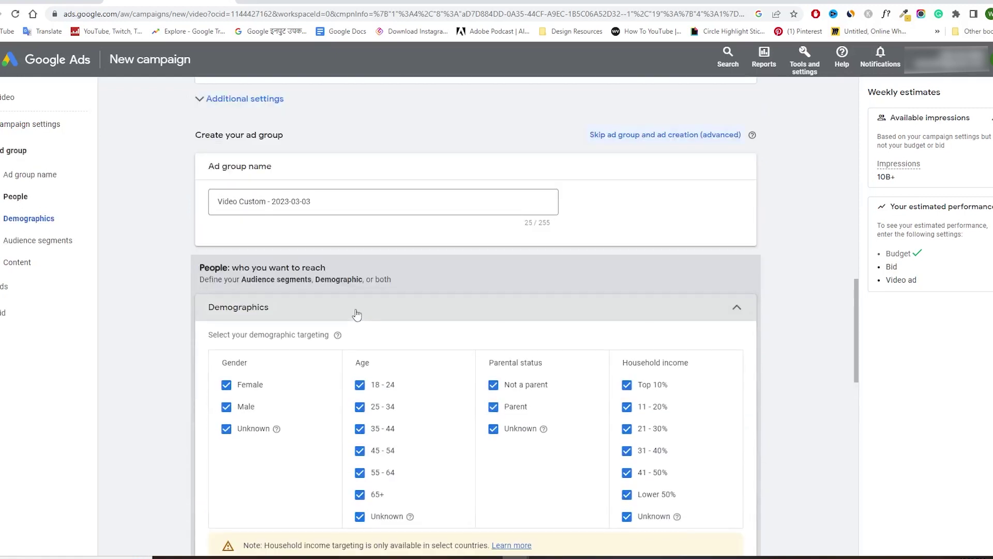
{"action": "scroll", "coordinate": [282, 314], "scroll_direction": "down", "scroll_amount": 2}
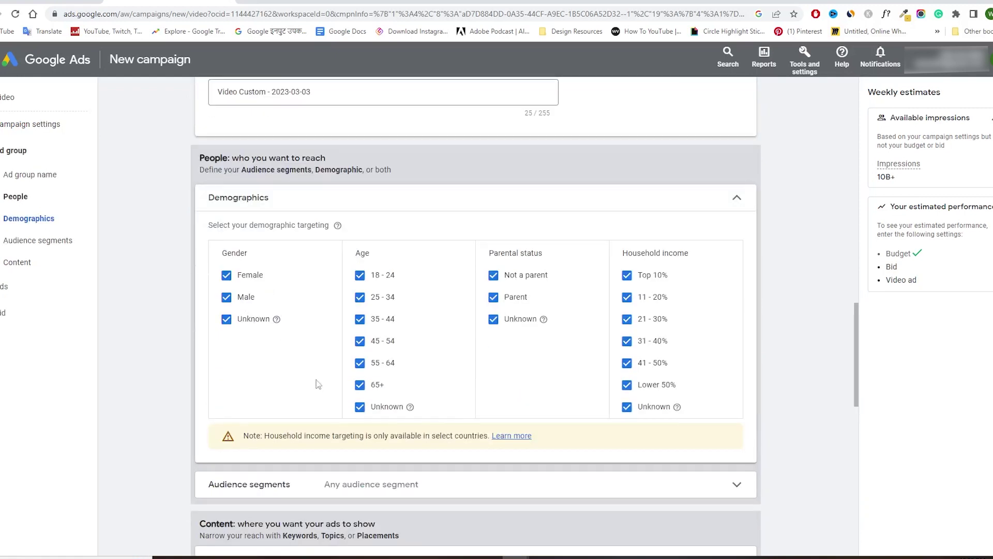
{"action": "left_click", "coordinate": [734, 198]}
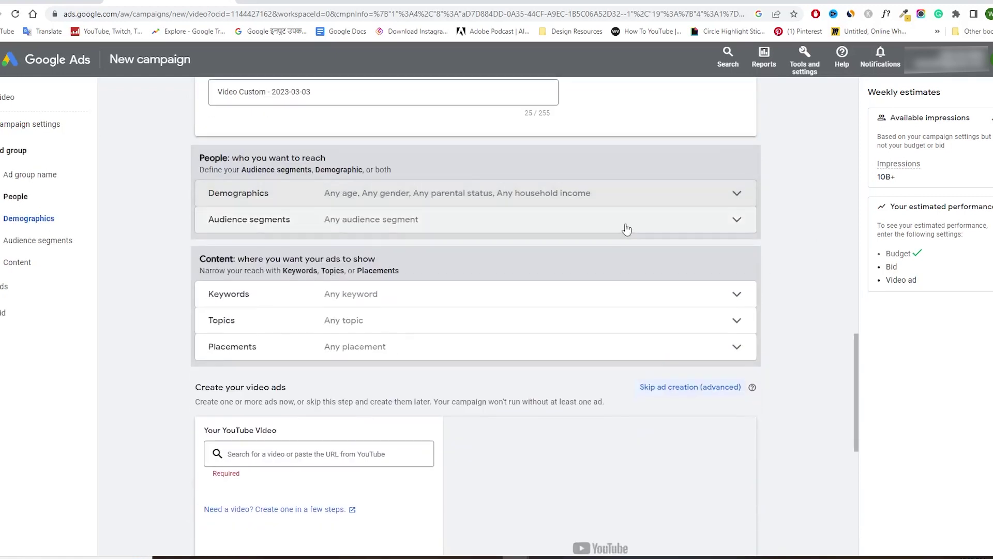
Try adding the keyword "youtube thumbnail kaise banaye" and a pasted copy of it to the ad group's keyword targeting.
{"action": "left_click", "coordinate": [569, 298]}
{"action": "left_click", "coordinate": [414, 357]}
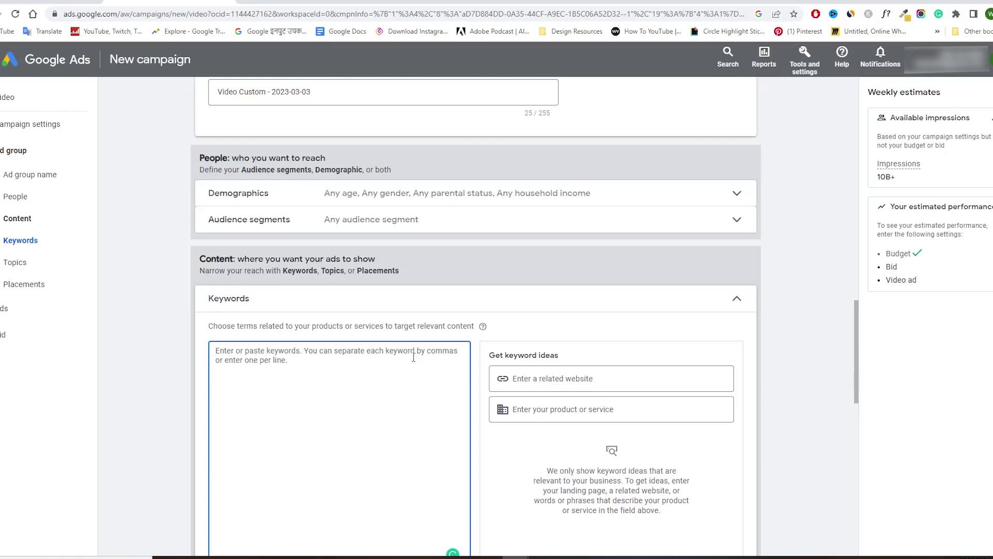
{"action": "type", "text": "youtub"}
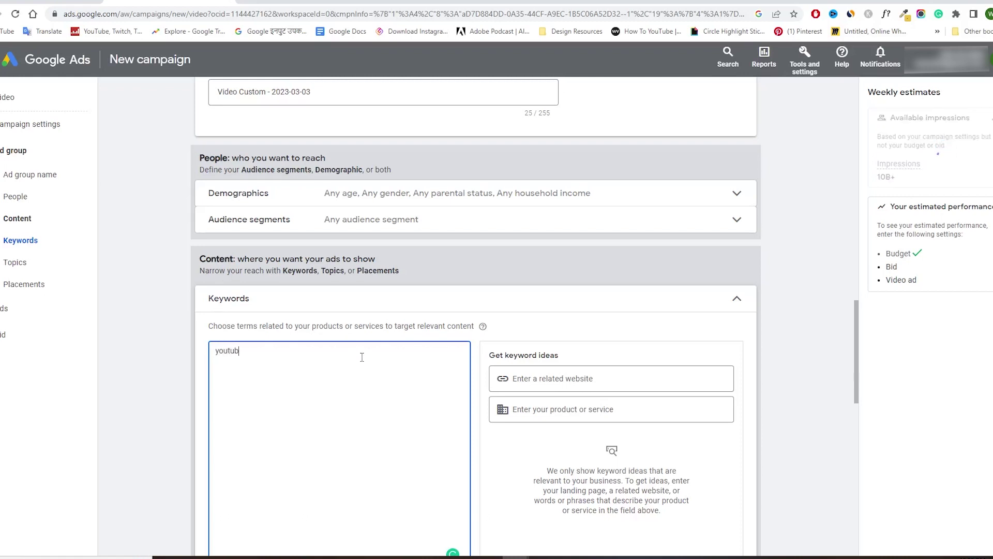
{"action": "type", "text": "e thumbnail kaise banaye"}
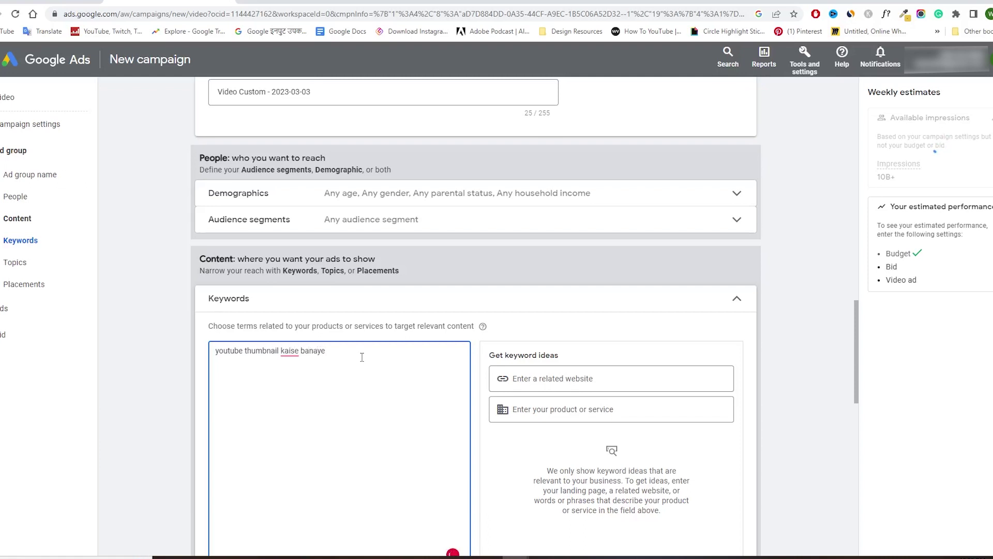
{"action": "type", "text": ","}
{"action": "triple_click", "coordinate": [362, 357]}
{"action": "key", "text": "ctrl+c"}
{"action": "right_click", "coordinate": [262, 352]}
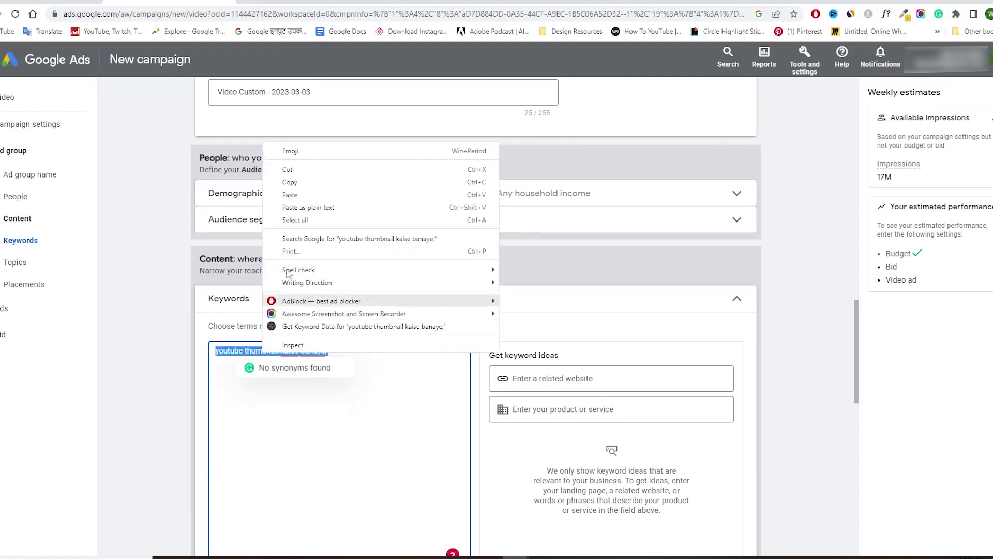
{"action": "left_click", "coordinate": [291, 195]}
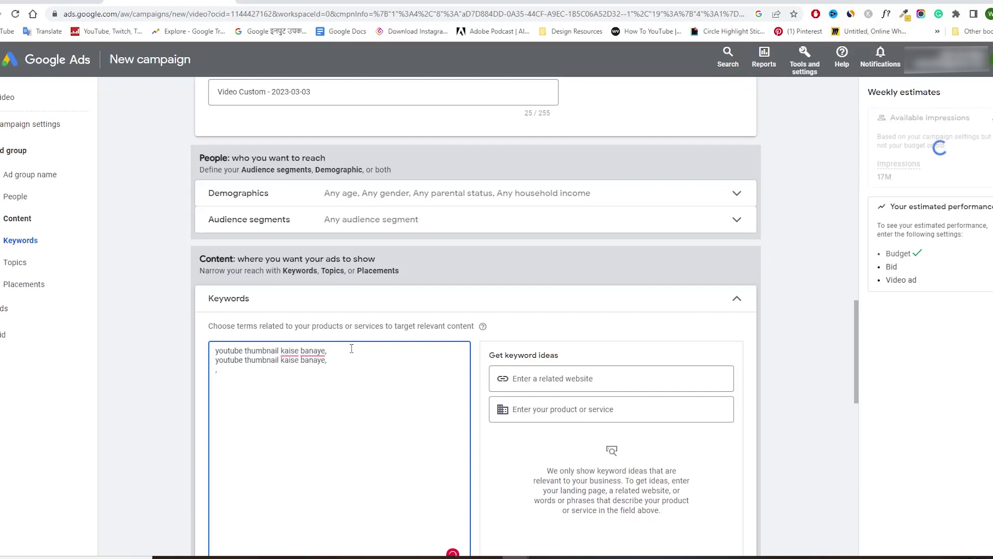
{"action": "key", "text": "Escape"}
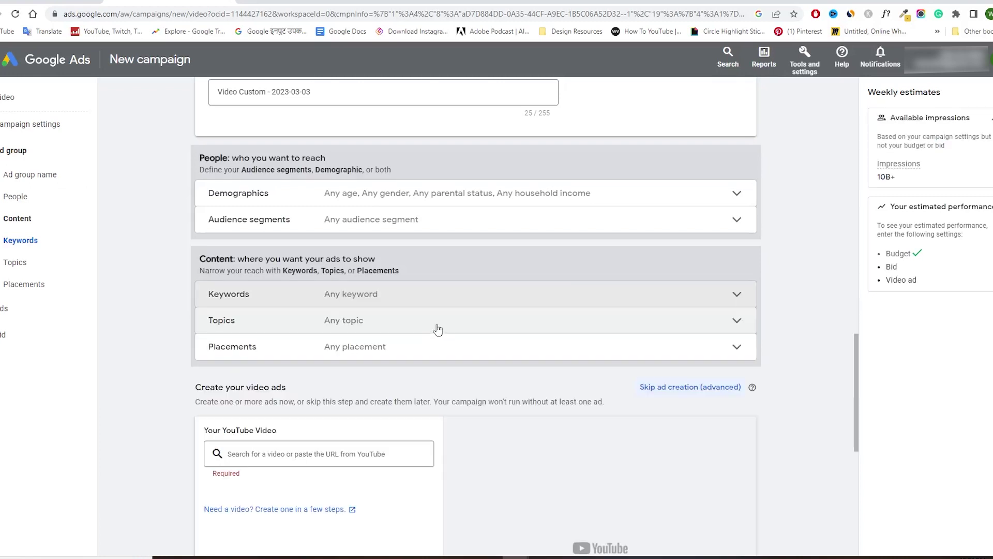
Add the YouTube channels Manoj Dey, Manoj Dey Vlogs, Tech Champion Support and Technical Yogi as ad placements.
{"action": "left_click", "coordinate": [236, 352]}
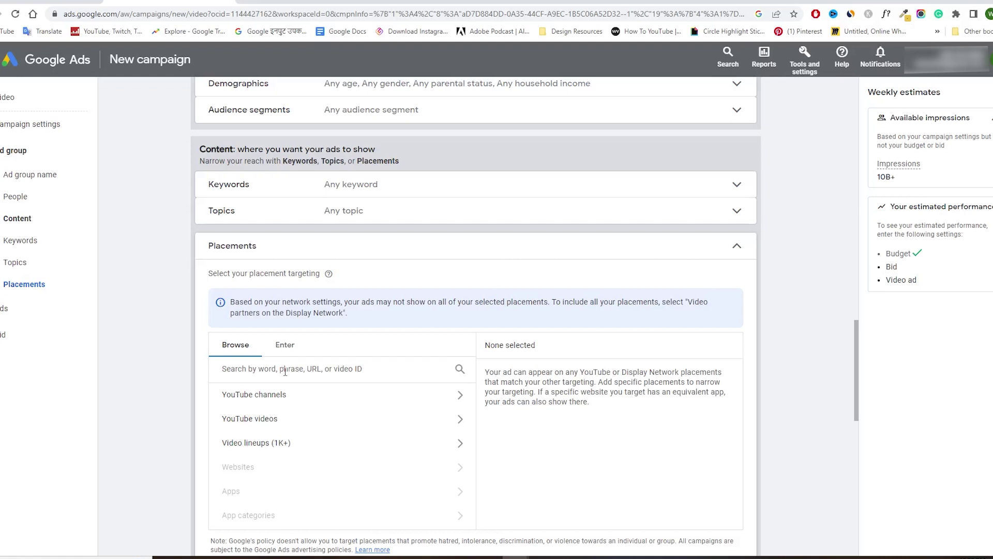
{"action": "left_click", "coordinate": [285, 371]}
{"action": "type", "text": "m"}
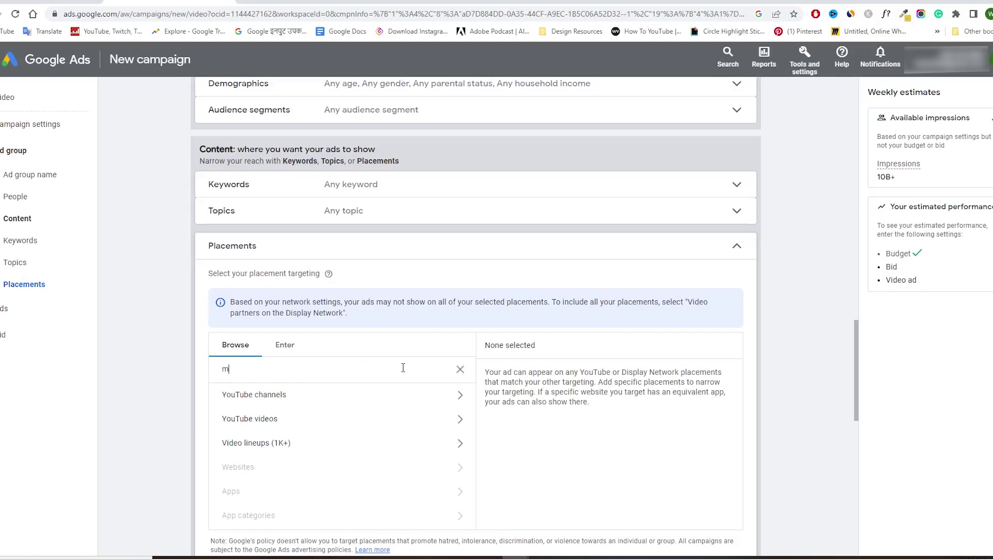
{"action": "type", "text": "anoj dey"}
{"action": "left_click", "coordinate": [238, 418]}
{"action": "left_click", "coordinate": [228, 433]}
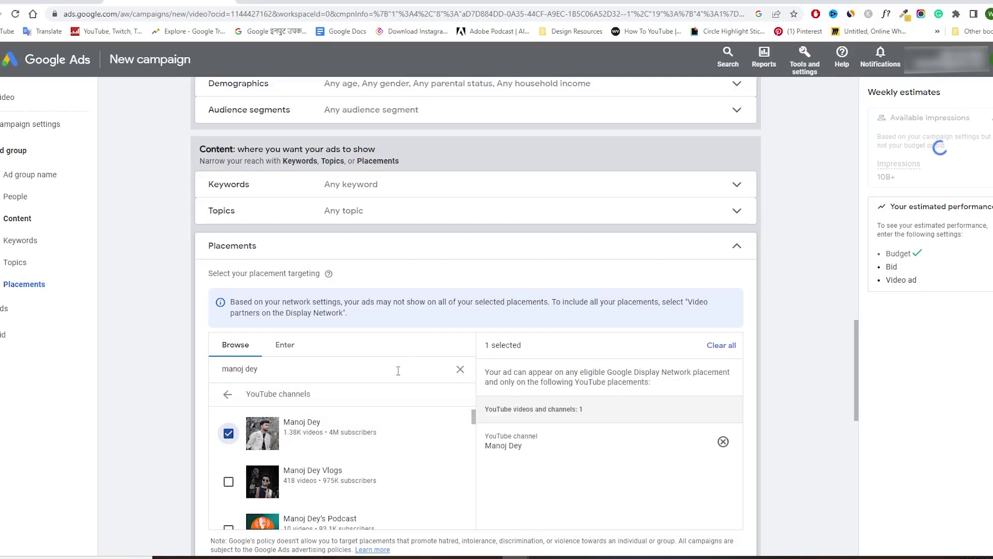
{"action": "left_click", "coordinate": [229, 481]}
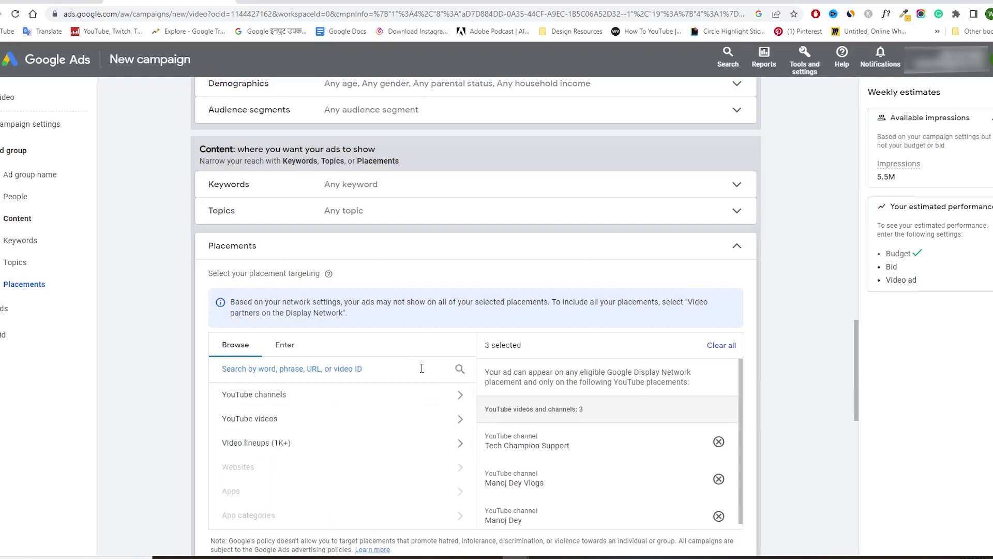
{"action": "type", "text": "technical yogi"}
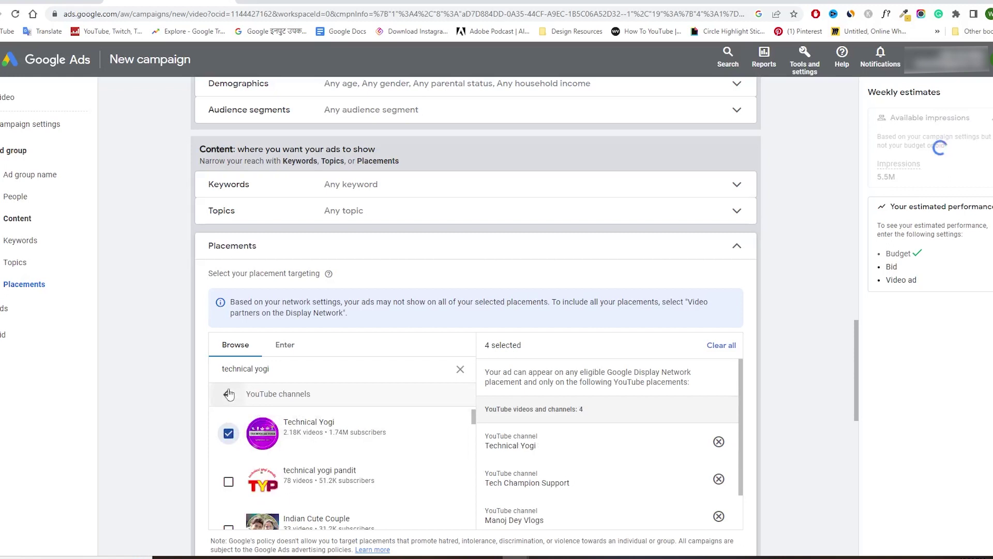
{"action": "left_click", "coordinate": [215, 394]}
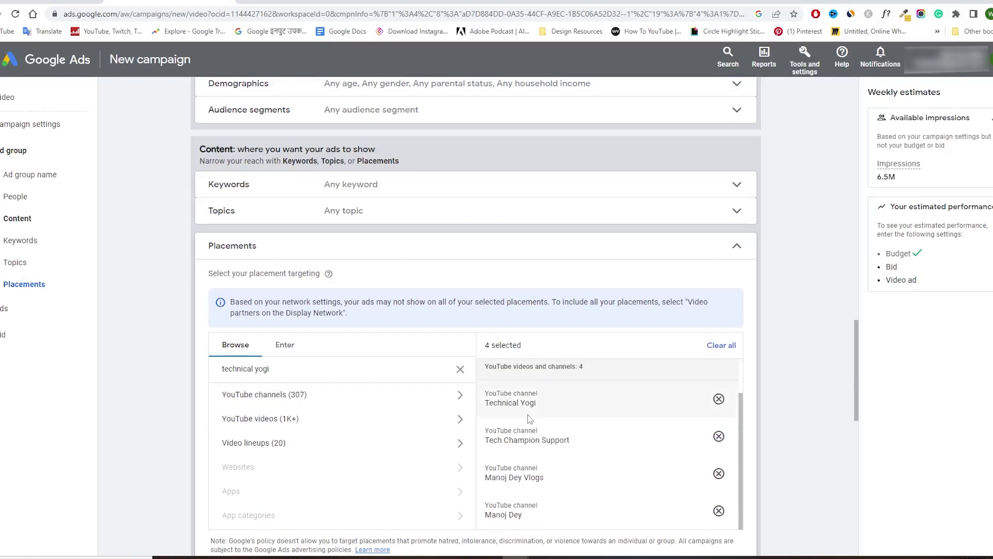
Try adding Technical Yogi's "YouTube Monetization Rejected" video as an ad placement and close the placement targeting.
{"action": "left_click", "coordinate": [299, 419]}
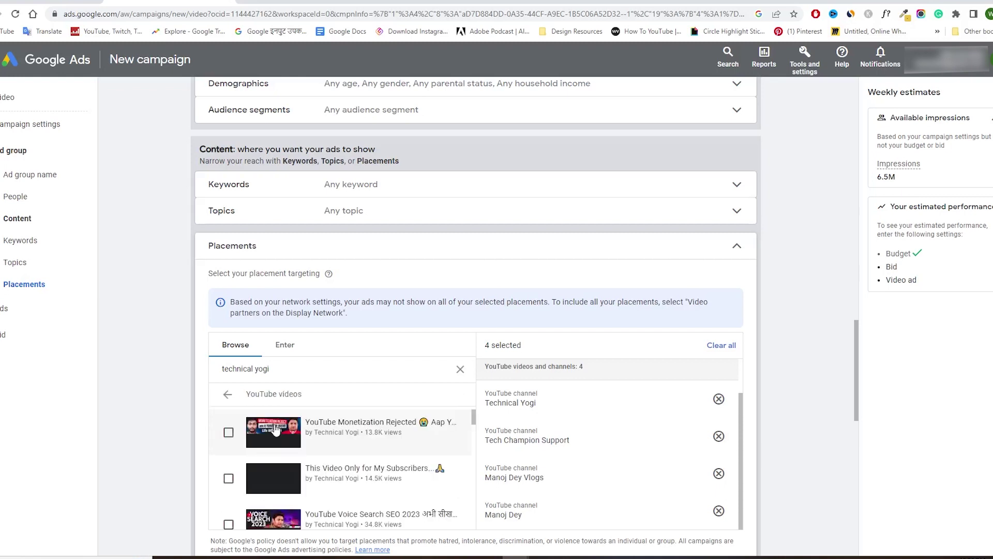
{"action": "left_click", "coordinate": [228, 432]}
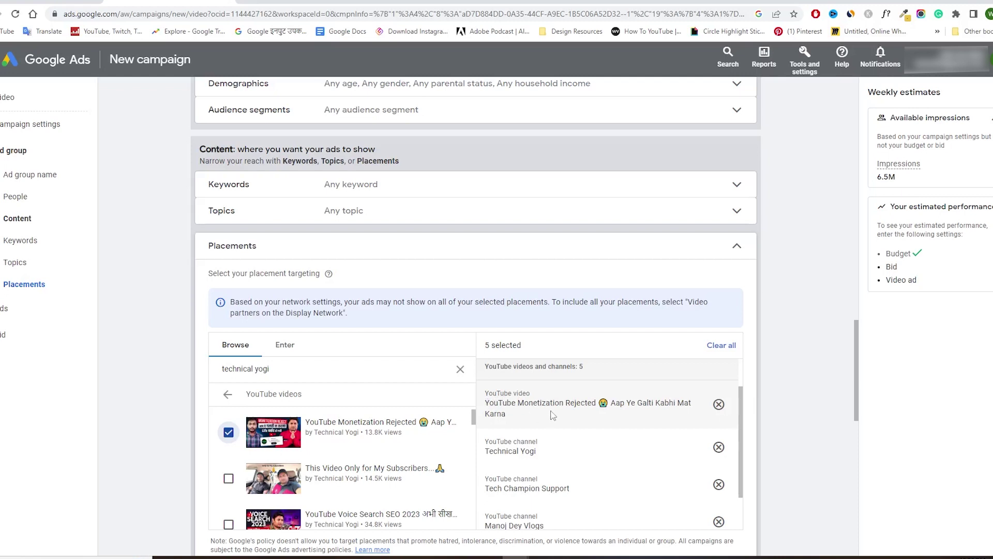
{"action": "left_click", "coordinate": [693, 245]}
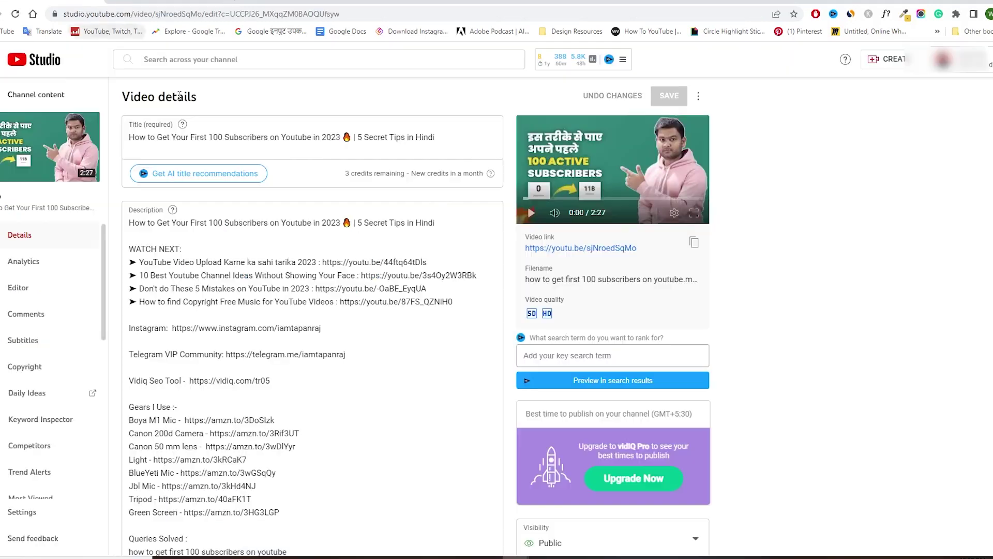
Copy the link of the "How to Get Your First 100 Subscribers" video from YouTube Studio and use it for an in-feed video ad.
{"action": "left_click", "coordinate": [693, 242]}
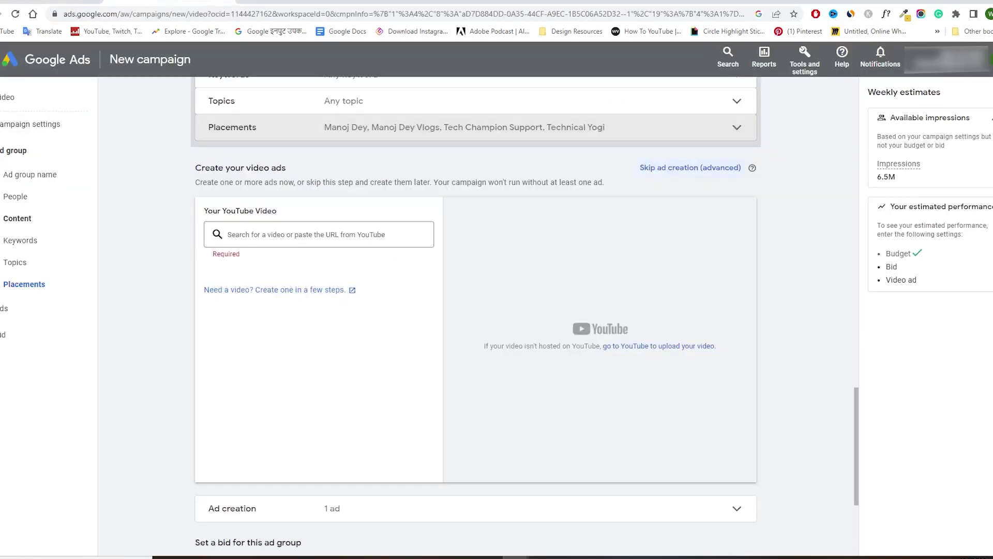
{"action": "left_click", "coordinate": [291, 236]}
{"action": "key", "text": "ctrl+v"}
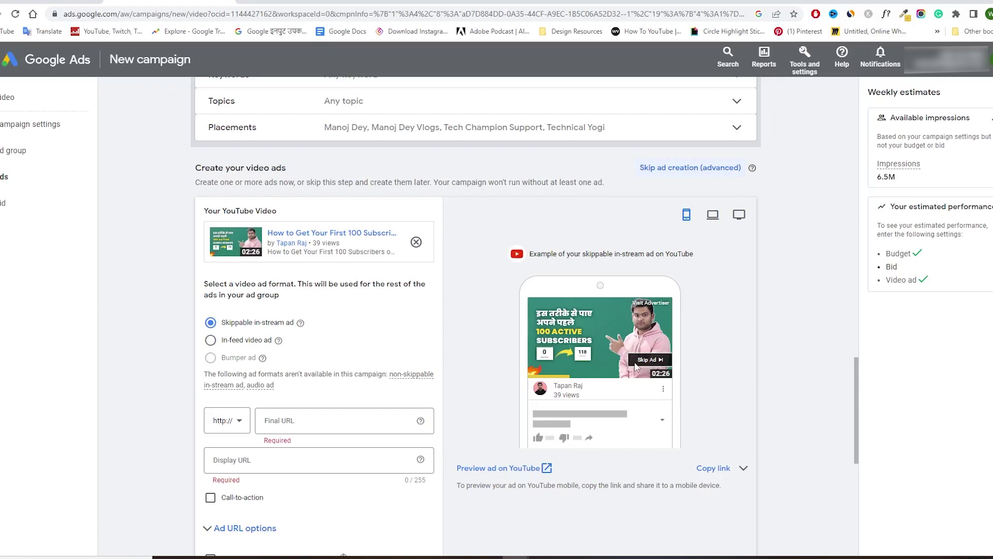
{"action": "left_click", "coordinate": [212, 342]}
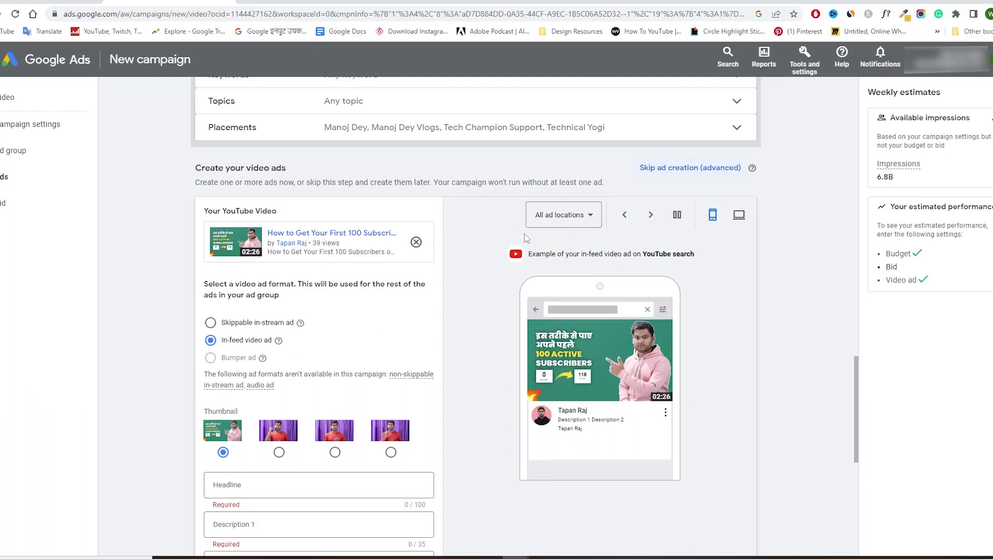
Preview the in-feed ad on YouTube home, YouTube watch next and YouTube search.
{"action": "left_click", "coordinate": [588, 220]}
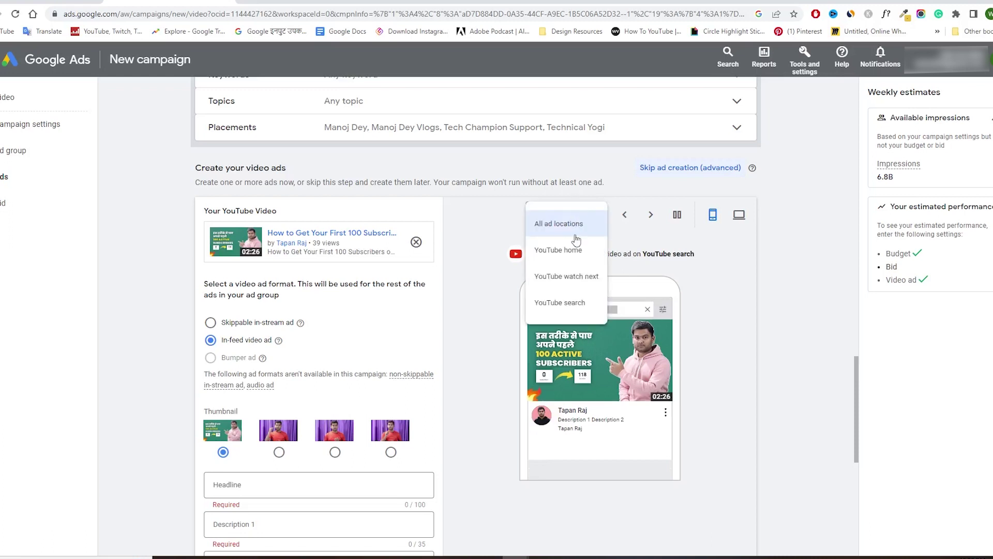
{"action": "left_click", "coordinate": [574, 251]}
{"action": "left_click", "coordinate": [579, 218]}
{"action": "left_click", "coordinate": [581, 276]}
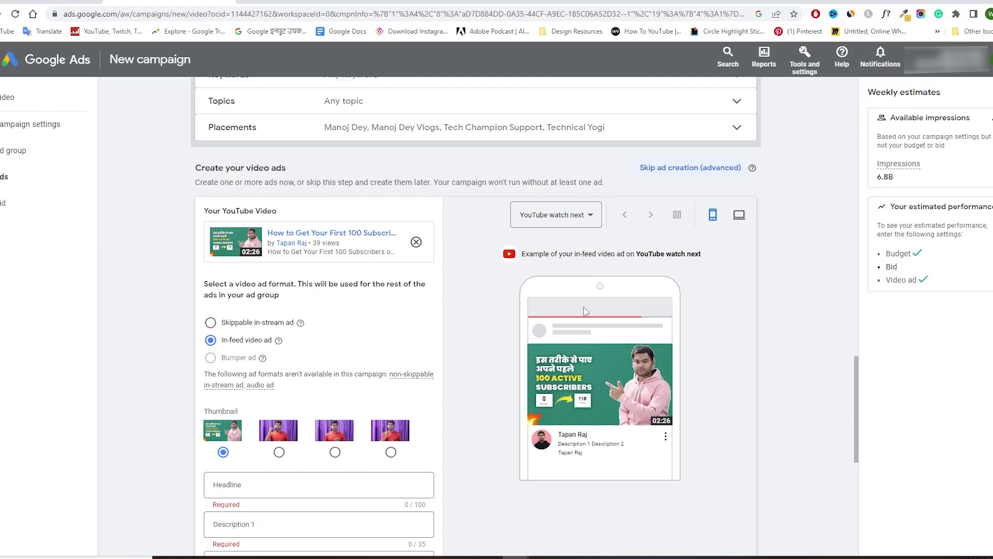
{"action": "left_click", "coordinate": [584, 217]}
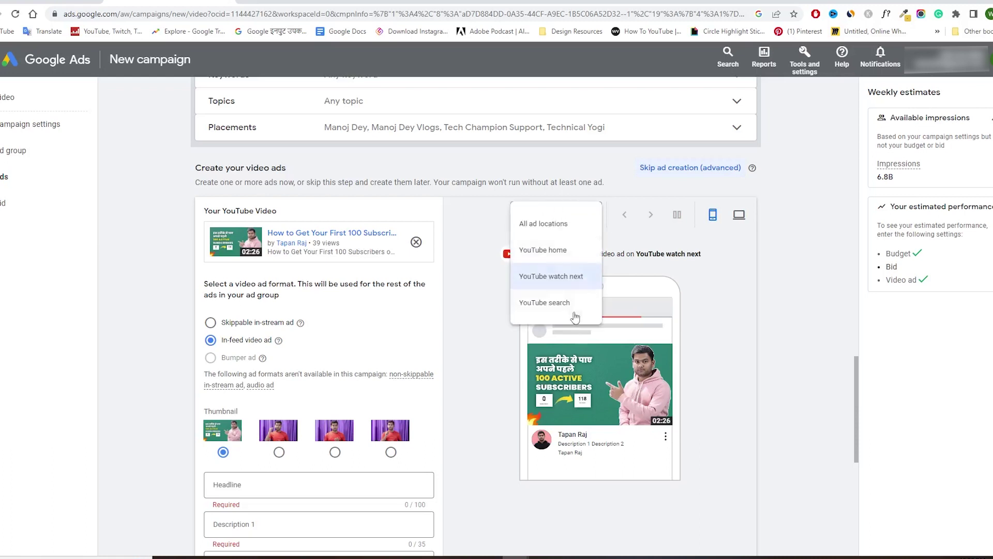
{"action": "left_click", "coordinate": [571, 305]}
Enter the ad headline "How to get 100 subscribers on", first description "how to get first 100 susbcribers", and a second description crediting the video's creator.
{"action": "scroll", "coordinate": [335, 378], "scroll_direction": "down", "scroll_amount": 2}
{"action": "left_click", "coordinate": [335, 377]}
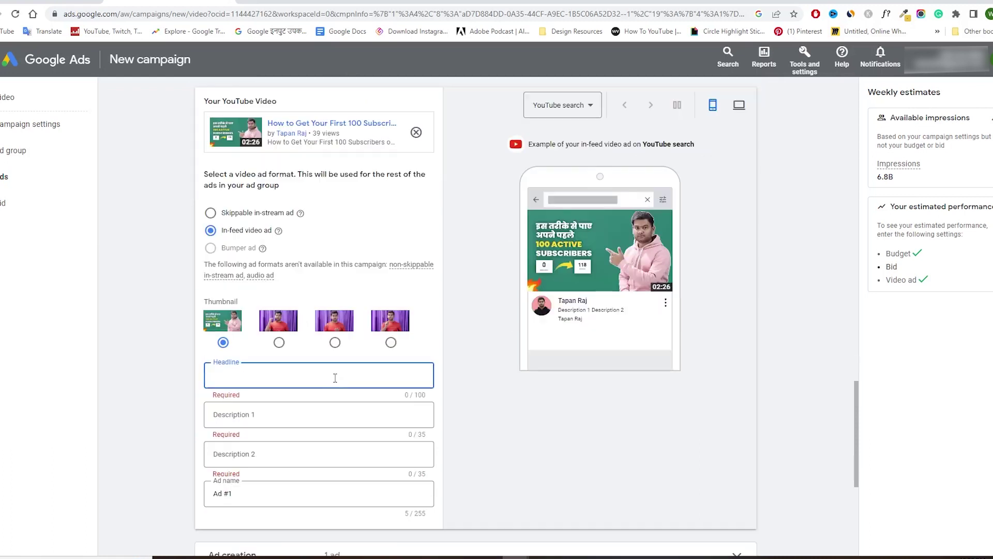
{"action": "type", "text": "How to get 100 subscribers on youtube"}
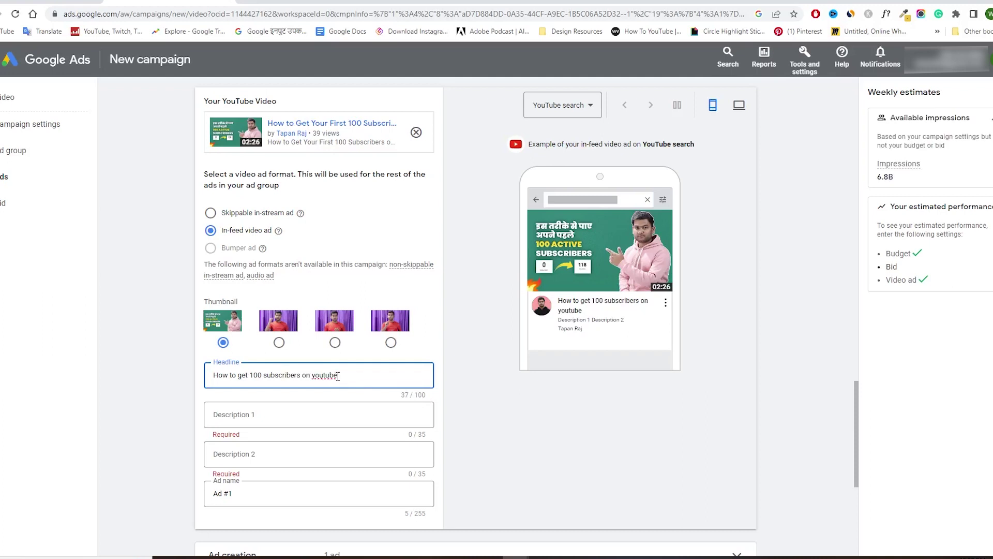
{"action": "left_click_drag", "start_coordinate": [338, 376], "coordinate": [312, 374]}
{"action": "key", "text": "BackSpace"}
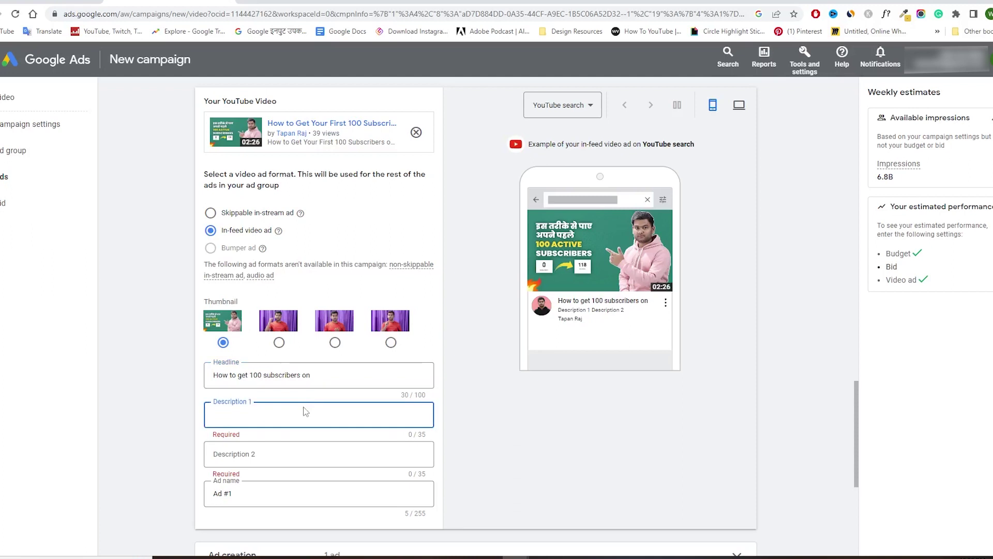
{"action": "type", "text": "how to"}
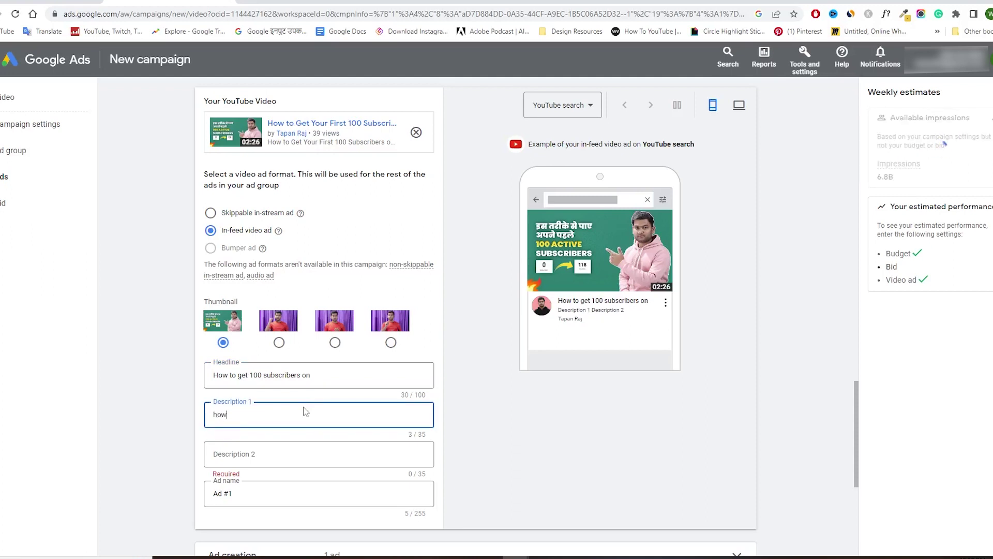
{"action": "type", "text": " get first 100 susbcribers"}
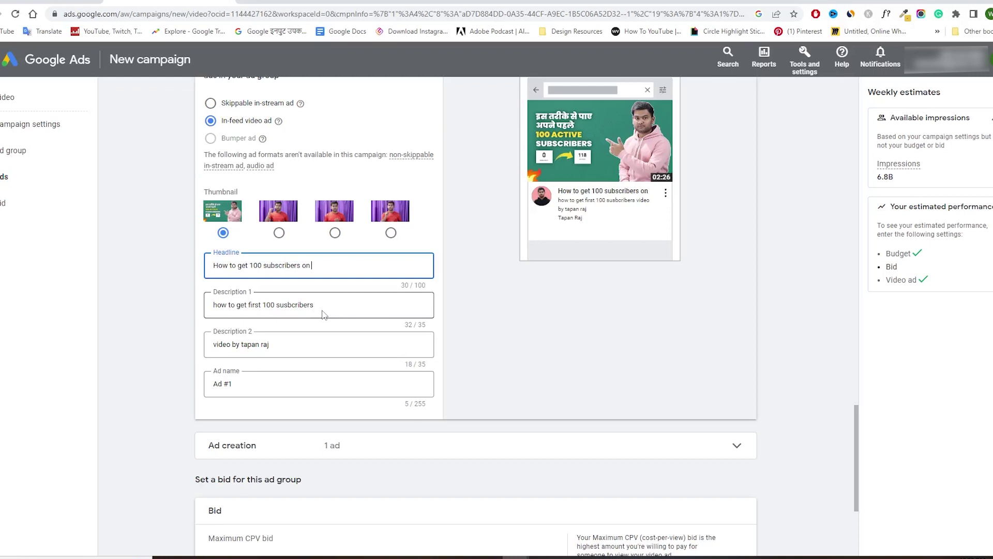
Set the ad group's maximum CPV bid to ₹0.55 and create the campaign.
{"action": "scroll", "coordinate": [442, 305], "scroll_direction": "down", "scroll_amount": 3}
{"action": "left_click", "coordinate": [290, 407]}
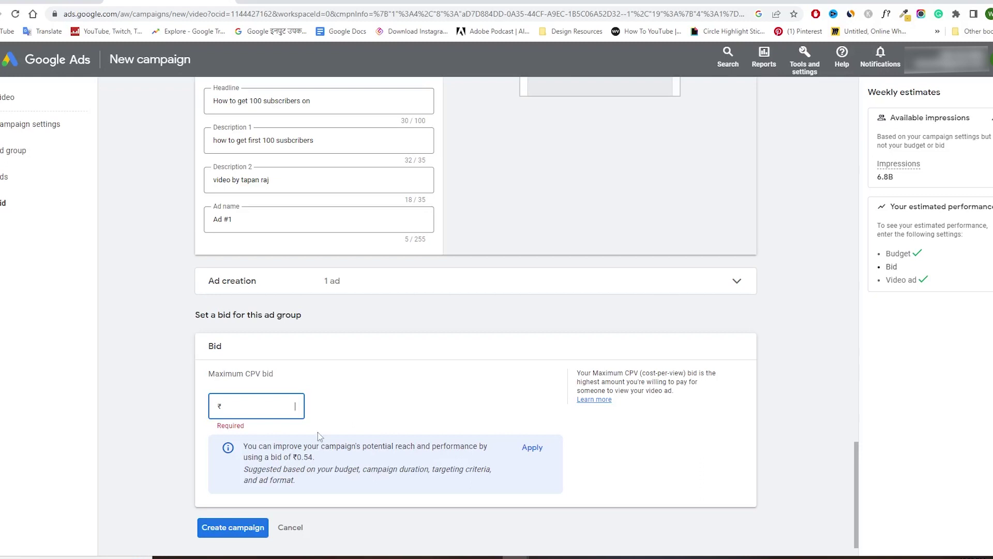
{"action": "left_click", "coordinate": [313, 459]}
{"action": "left_click", "coordinate": [285, 410]}
{"action": "type", "text": "0.55"}
{"action": "left_click", "coordinate": [342, 408]}
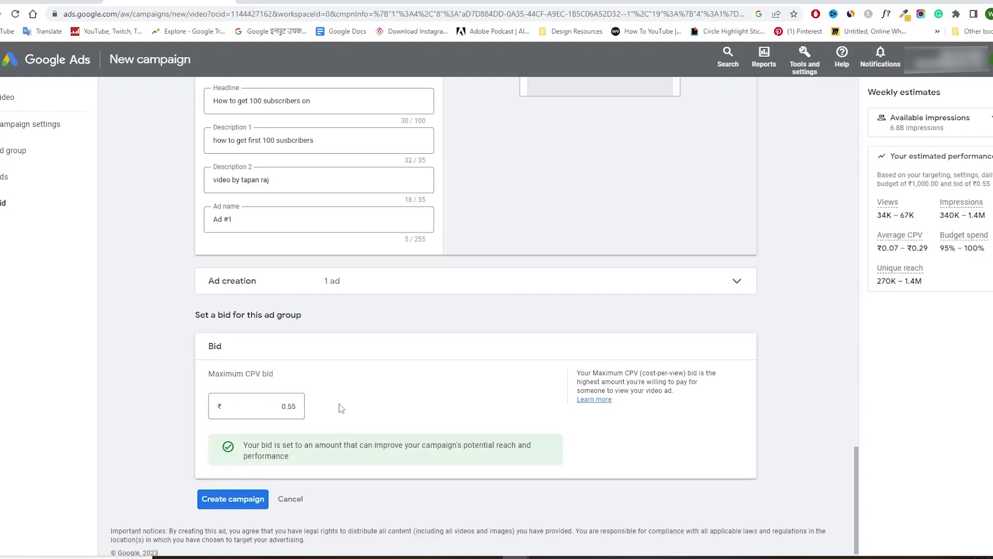
{"action": "left_click", "coordinate": [246, 502]}
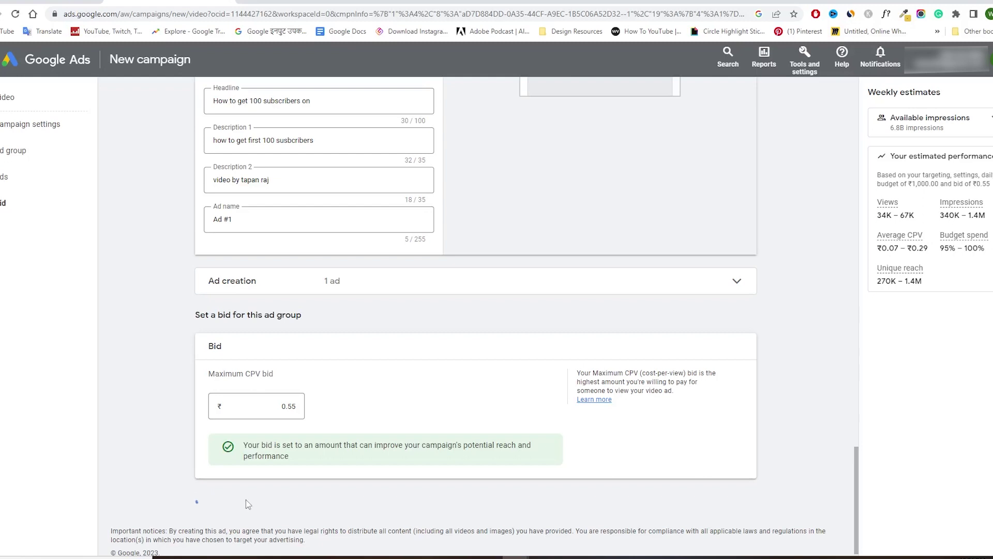